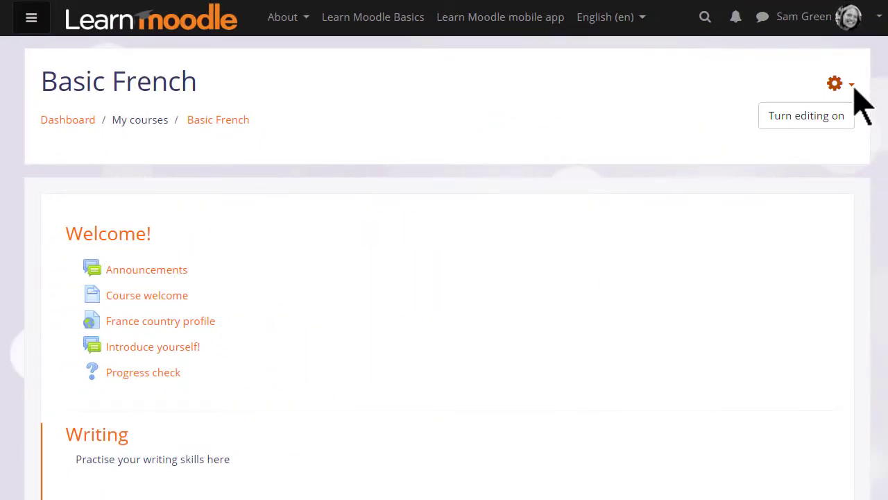
Turn on editing for the Basic French course
left_click(852, 87)
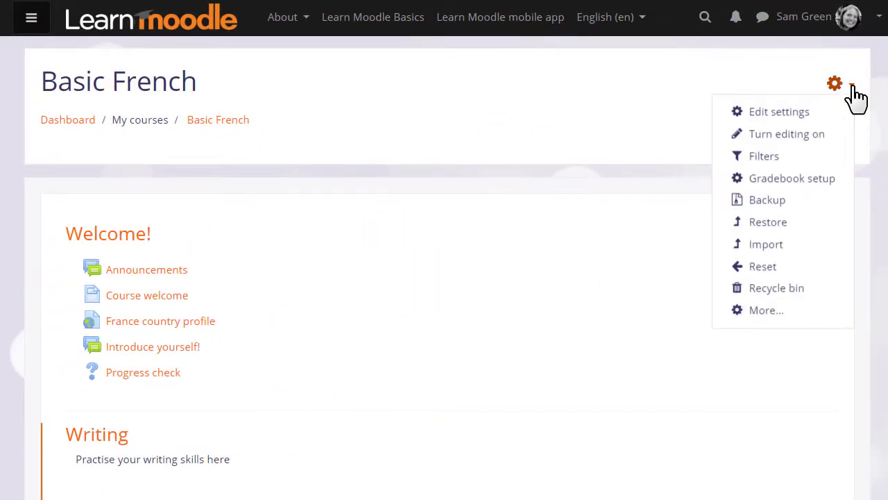
left_click(853, 87)
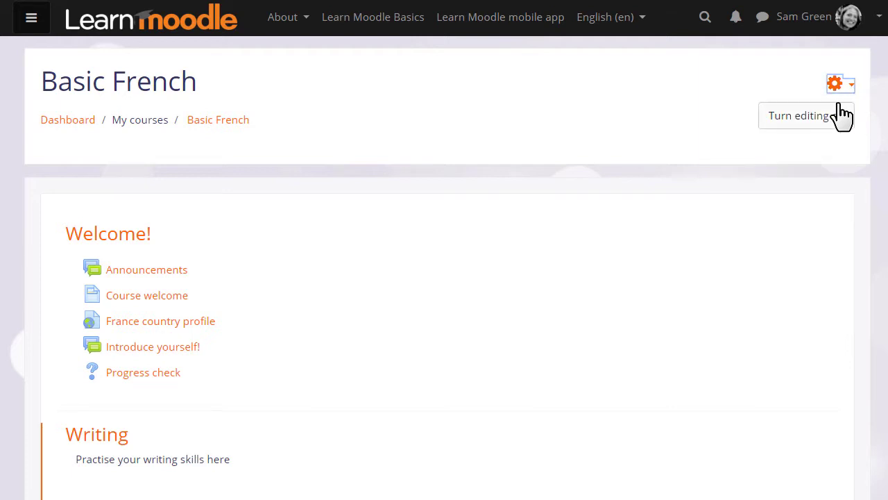
left_click(833, 118)
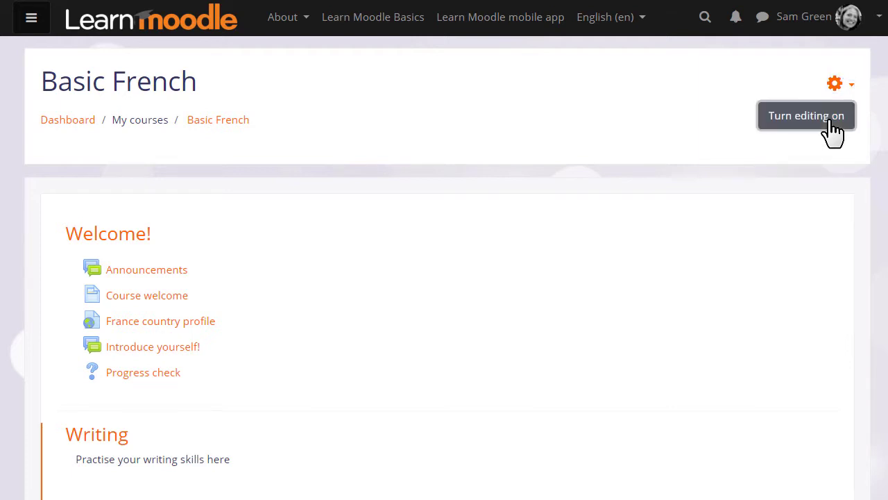
Add a Glossary activity to the Writing section of the course
scroll(447, 278, "down", 2)
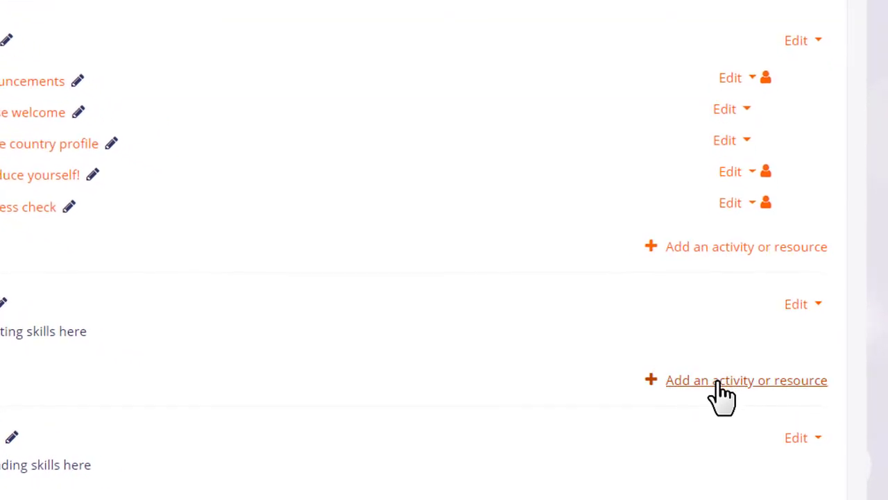
left_click(722, 383)
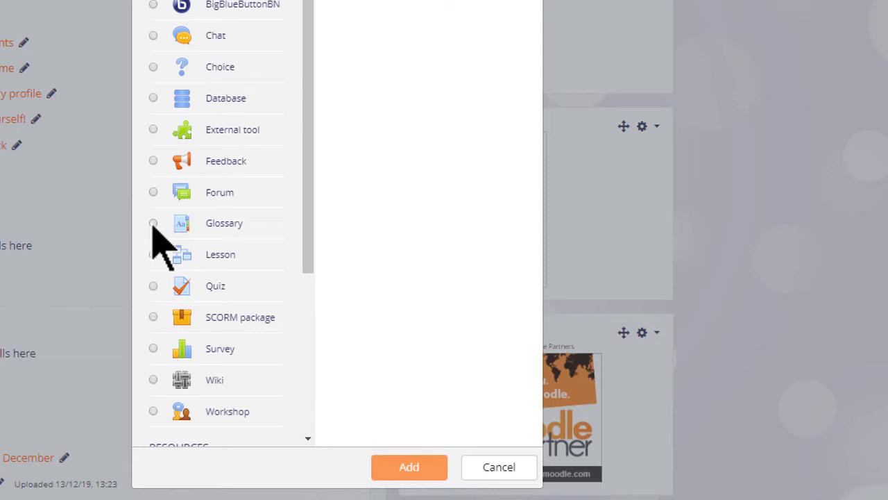
left_click(152, 223)
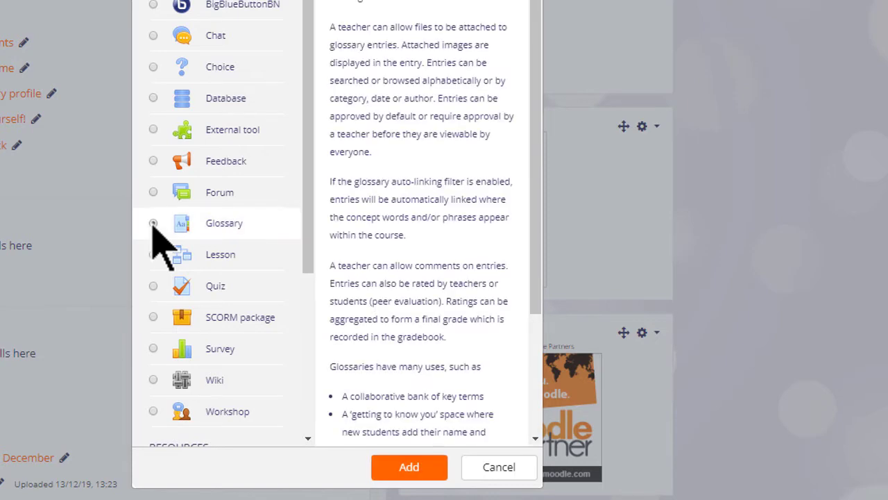
left_click(381, 463)
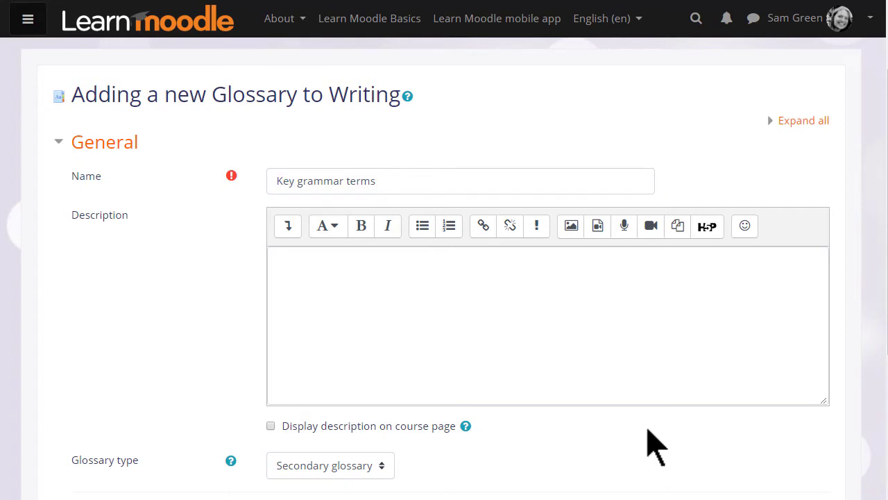
Enter the glossary description "Add a grammar term here with a definition and explanation if possible"
left_click(583, 333)
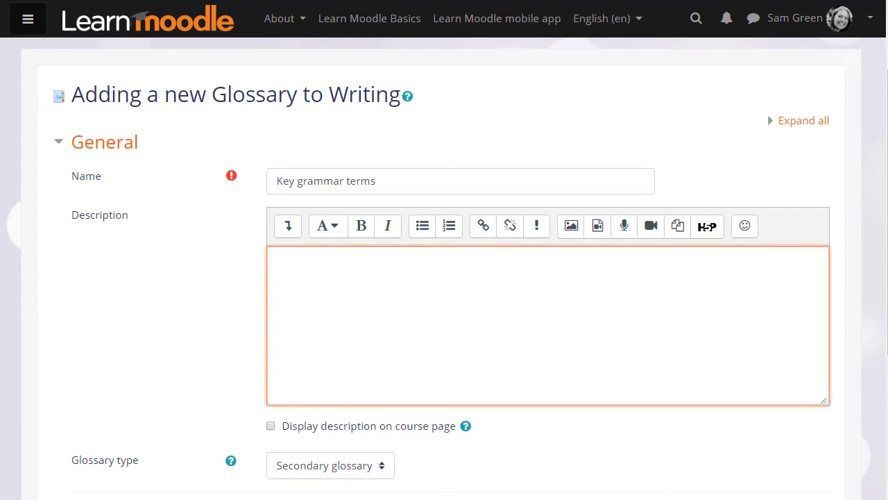
type("Add a grammar term here with a definition and explanation if possible")
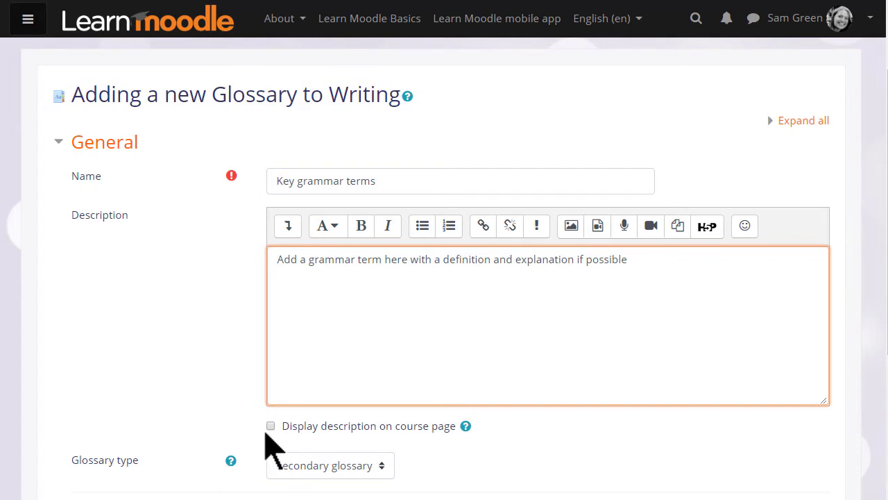
In the glossary's entries settings, set Approved by default to No and keep Duplicate entries allowed at No
scroll(267, 433, "down", 4)
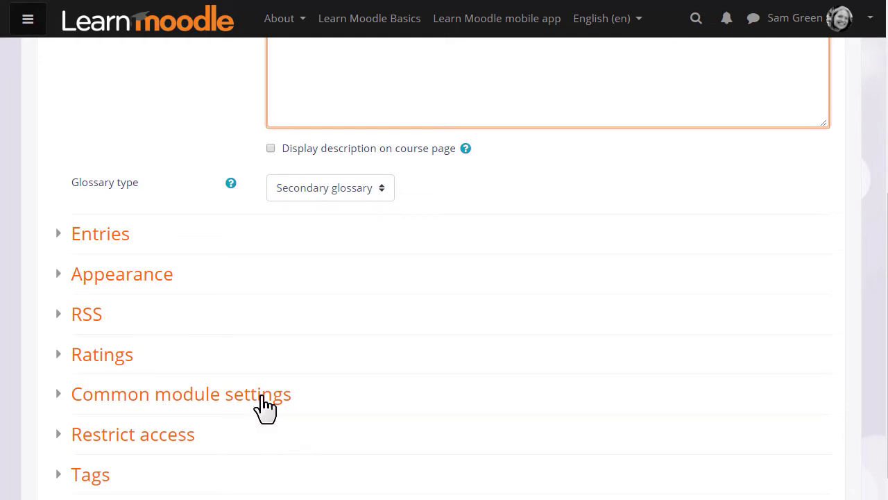
left_click(127, 236)
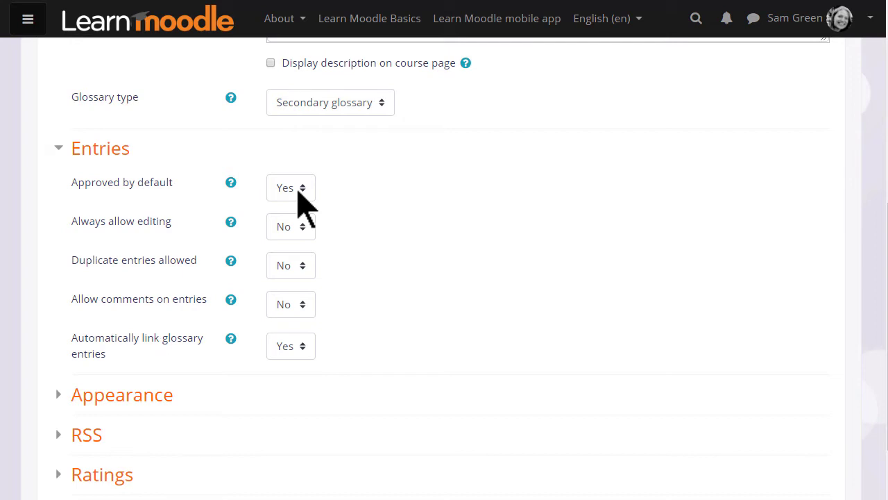
left_click(306, 201)
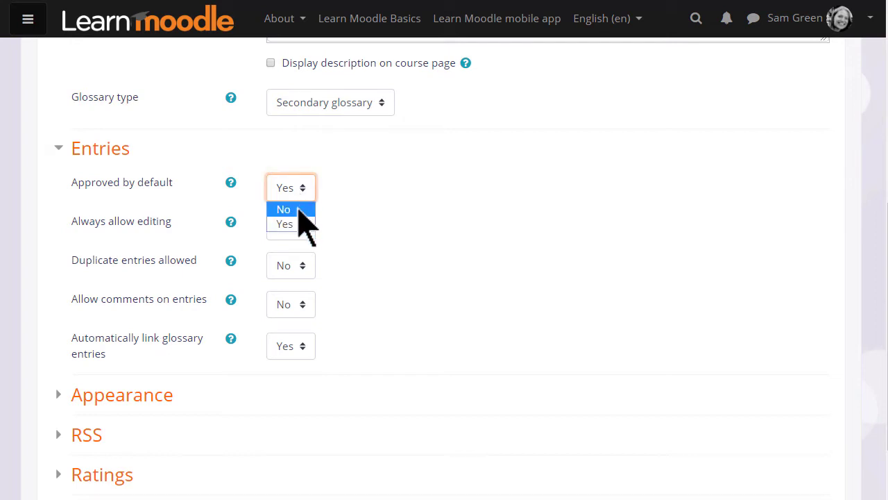
left_click(299, 209)
left_click(301, 264)
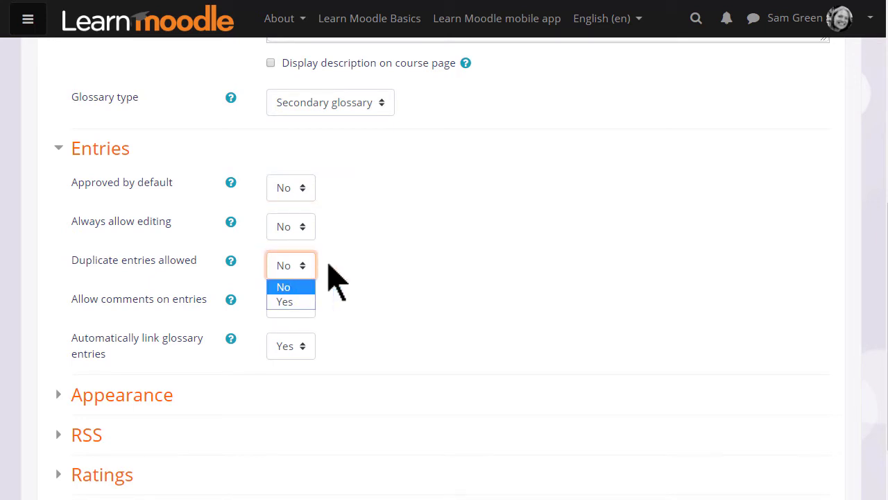
left_click(329, 265)
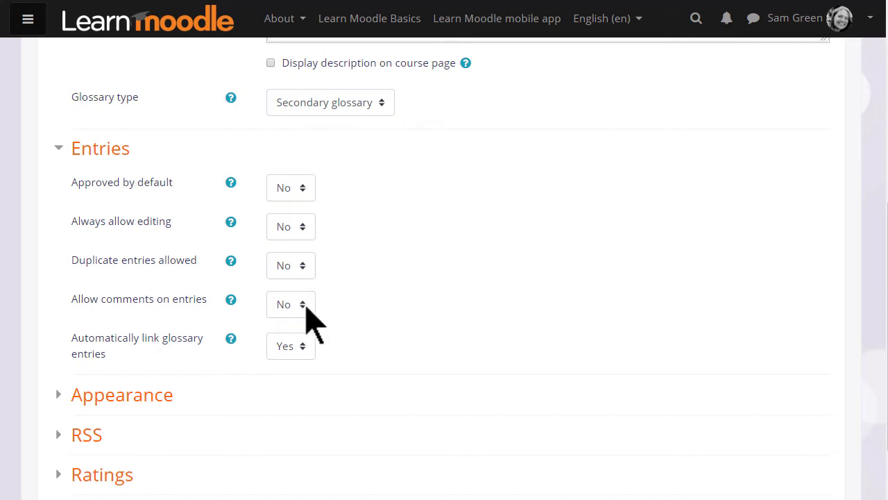
Set Allow comments on entries to Yes and collapse the entries settings
left_click(306, 306)
left_click(301, 343)
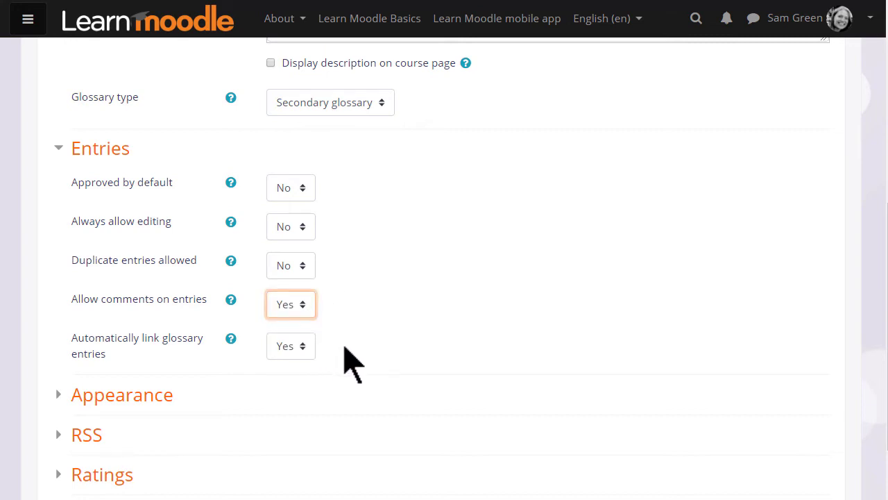
left_click(344, 350)
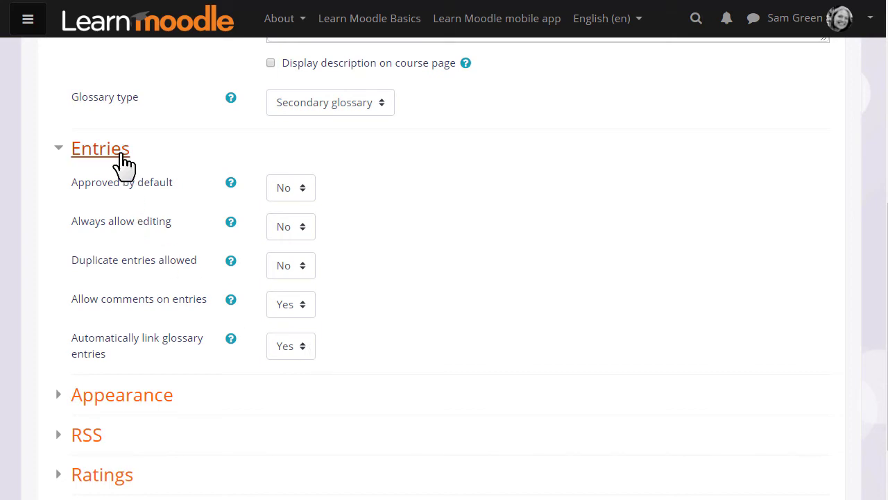
left_click(119, 150)
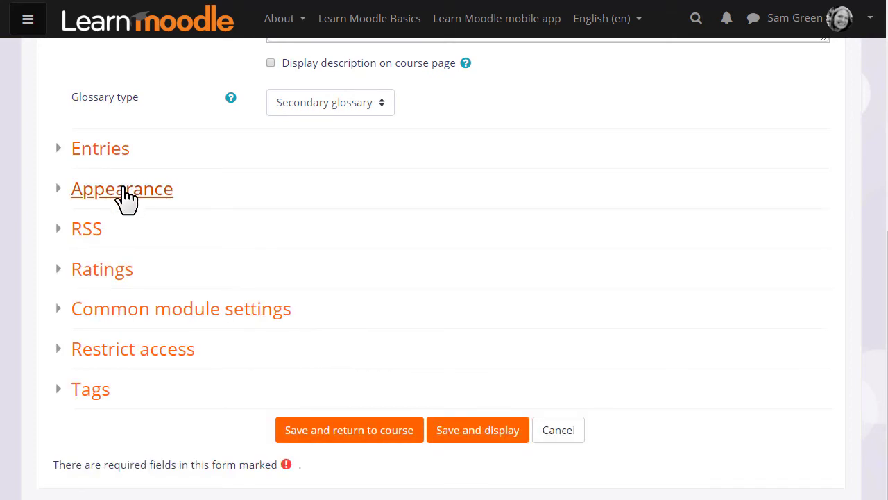
Review the glossary's appearance settings, then save and display the glossary
left_click(125, 198)
scroll(425, 163, "down", 1)
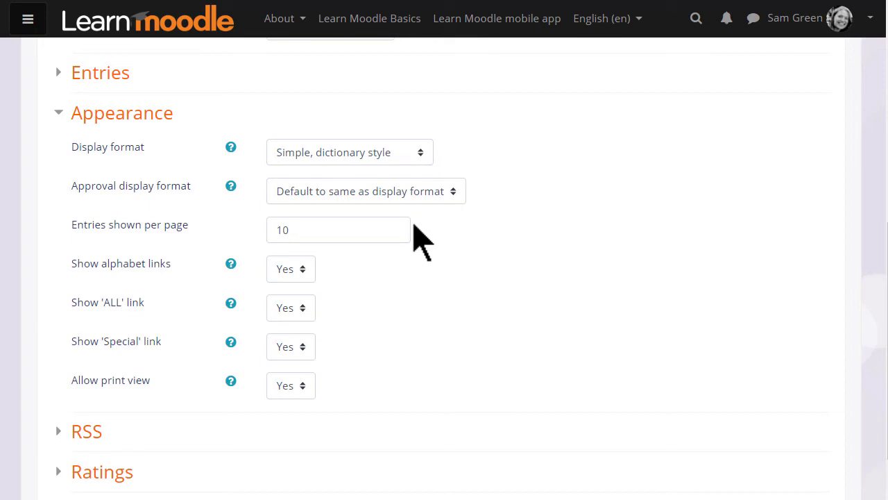
scroll(347, 368, "down", 1)
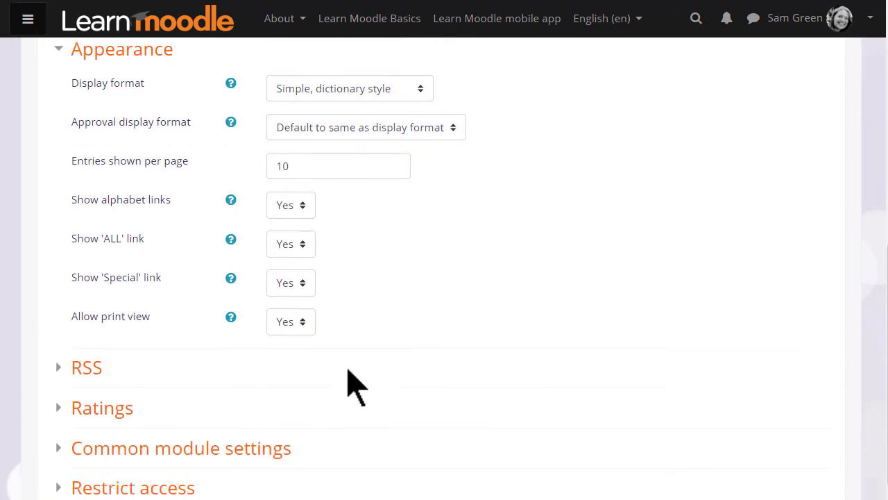
scroll(348, 375, "down", 3)
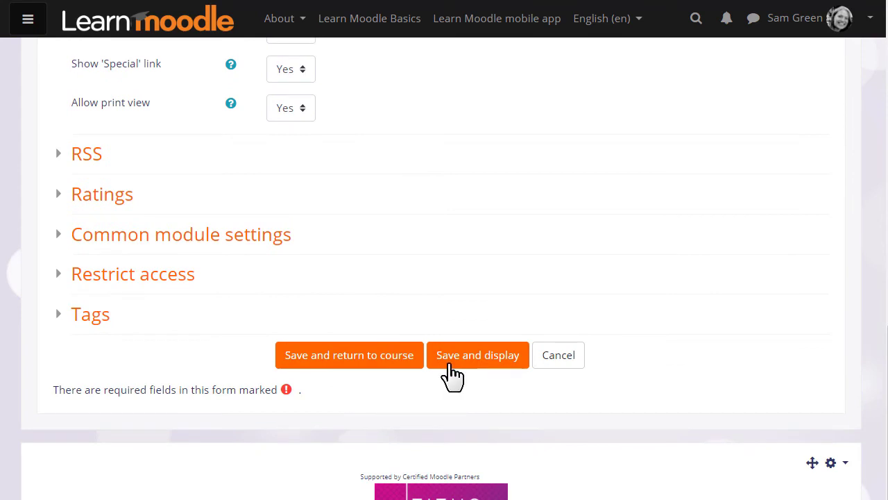
left_click(454, 373)
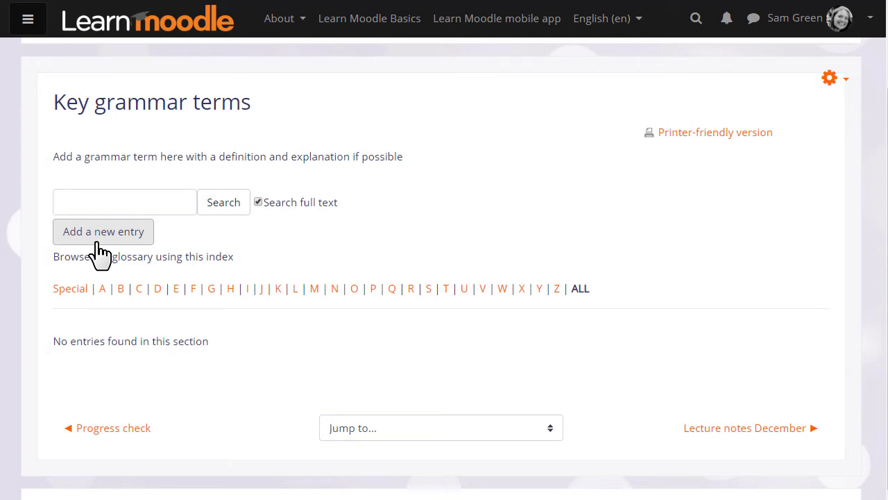
Start a new glossary entry with the concept "Adjective" and the definition "A describing word"
left_click(98, 242)
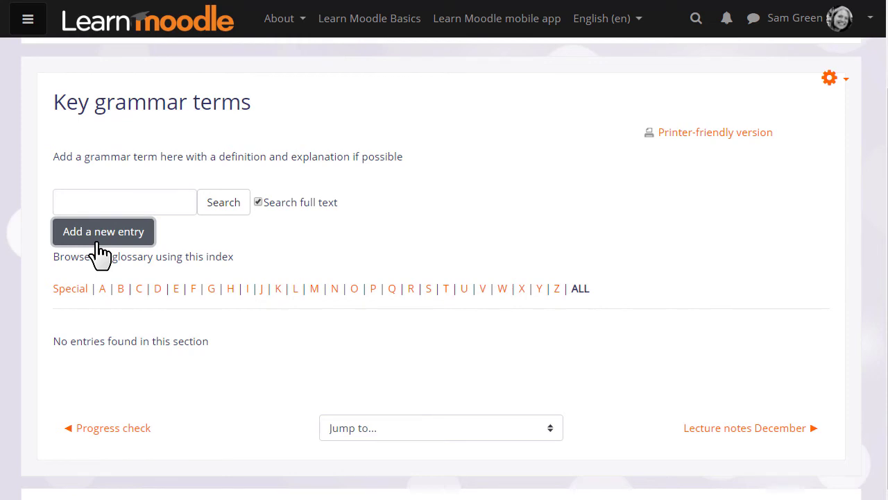
left_click(388, 236)
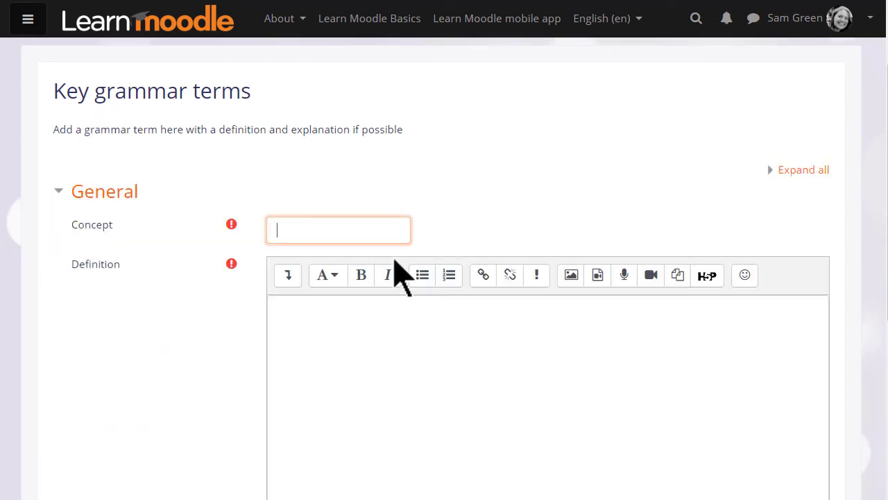
type("Adjective")
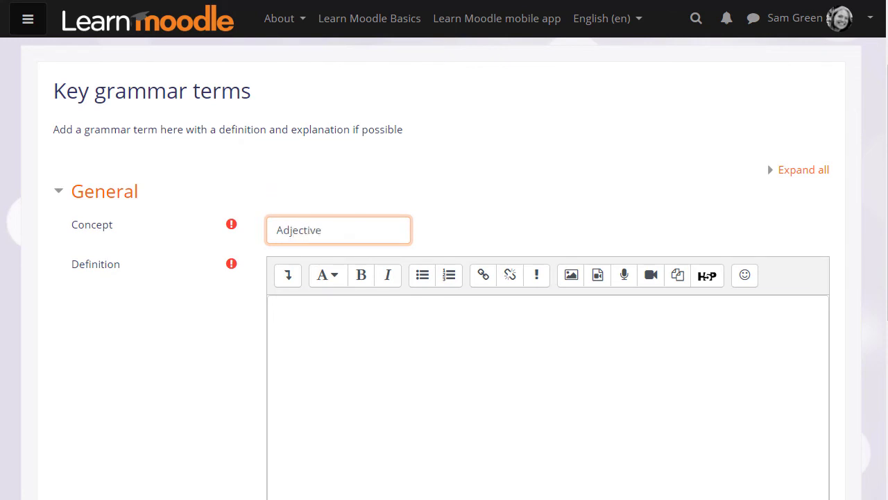
key("Tab")
type("A describing word")
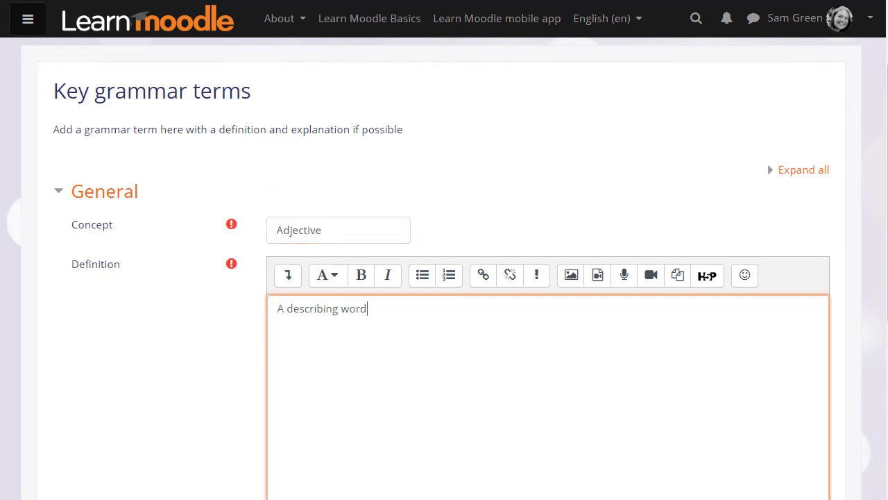
Show the entry's auto-linking options and save the new glossary entry
scroll(480, 444, "down", 3)
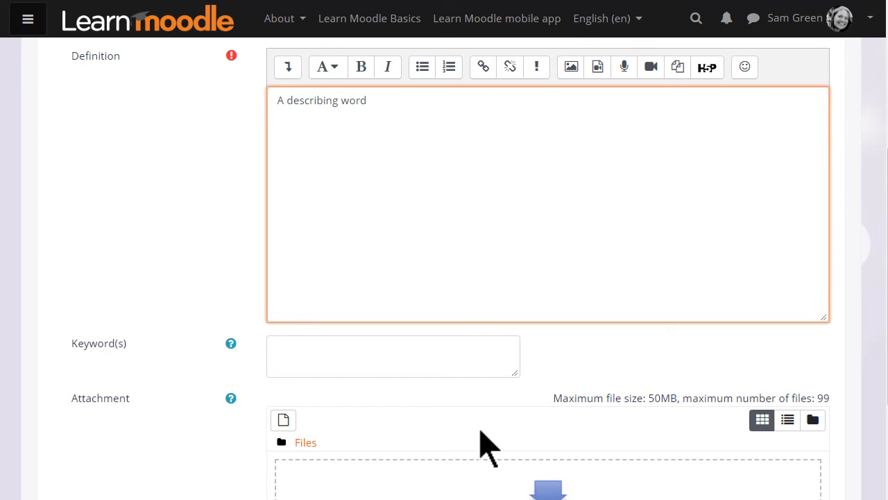
scroll(486, 438, "down", 4)
left_click(158, 325)
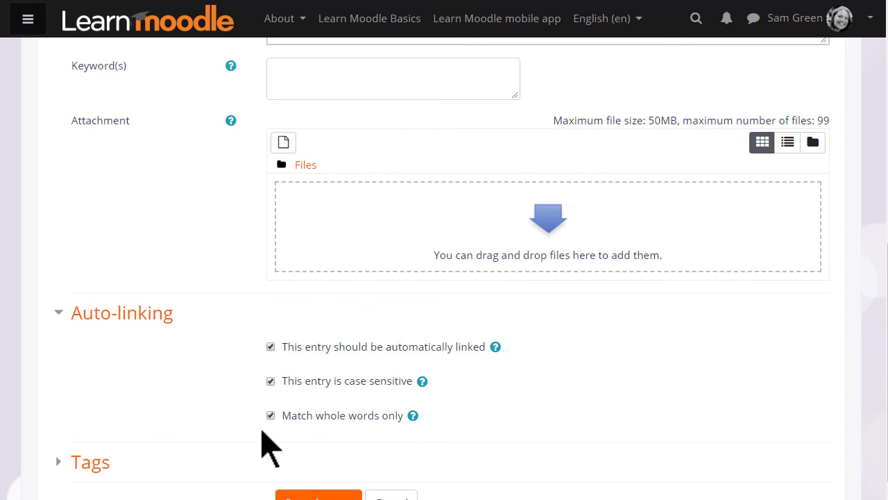
scroll(265, 443, "down", 2)
left_click(315, 434)
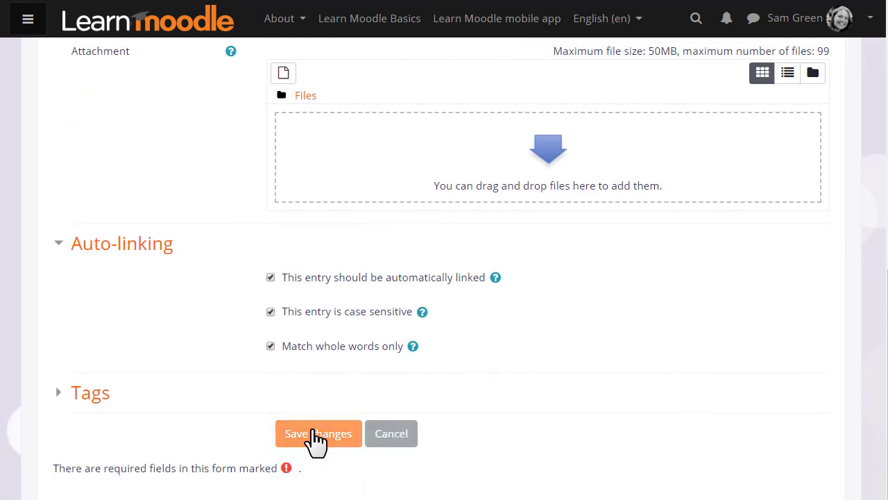